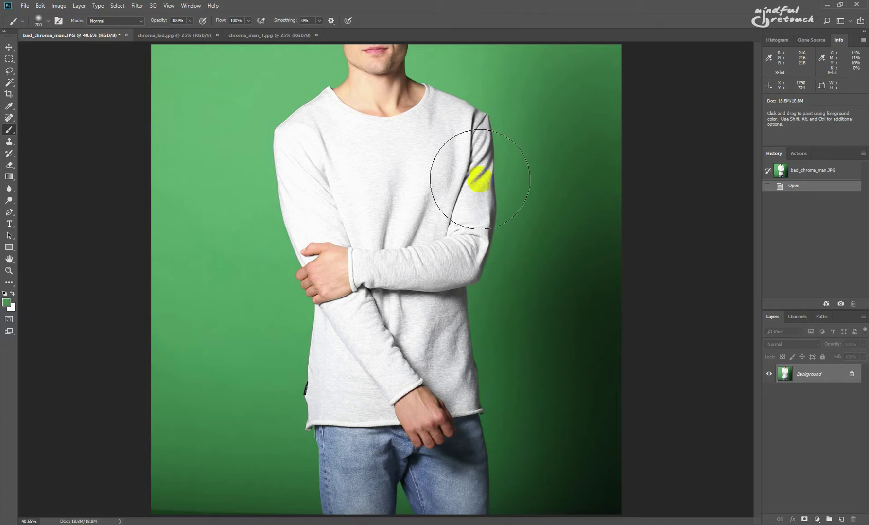
Sample the green backdrop beside the man with the Eyedropper, reading about R 3, G 19, B 8
key("i")
left_click(492, 315)
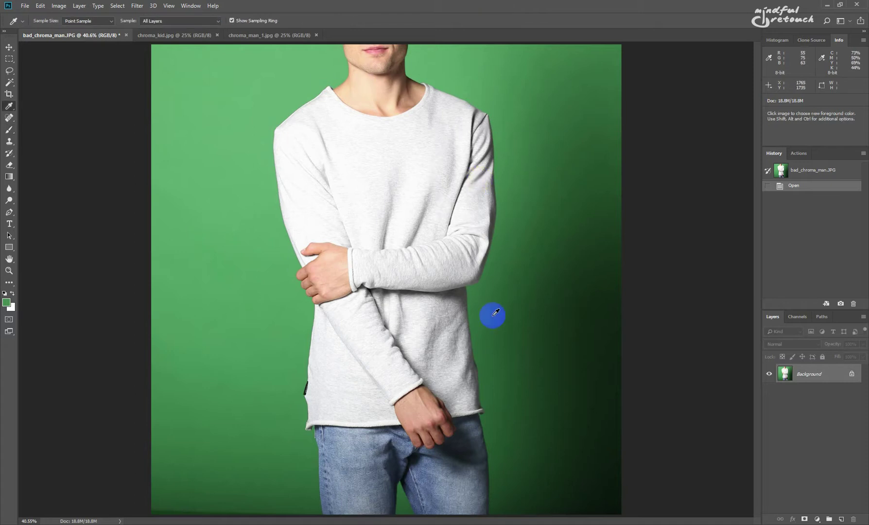
left_click(495, 136)
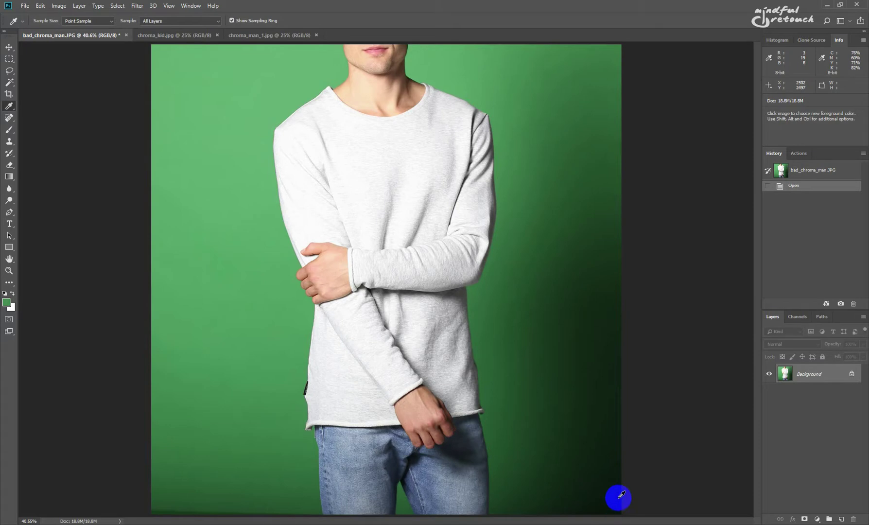
In Color Range, sample the right, upper-left, lower-left and dark lower-right backdrop areas to compare previews
key("alt+s")
key("c")
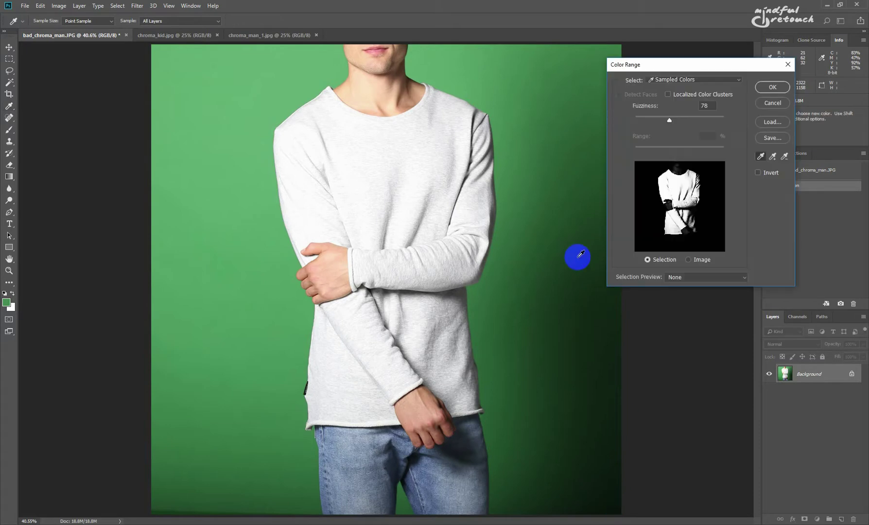
left_click(530, 62)
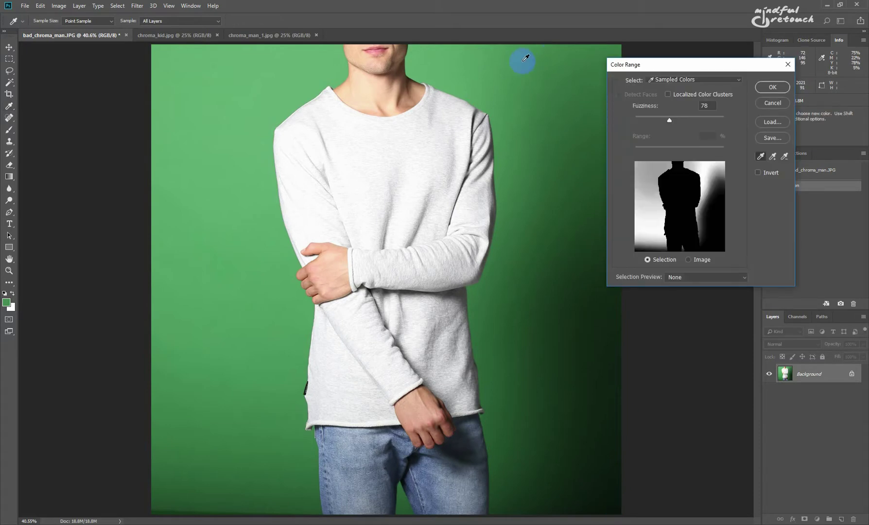
left_click(551, 141)
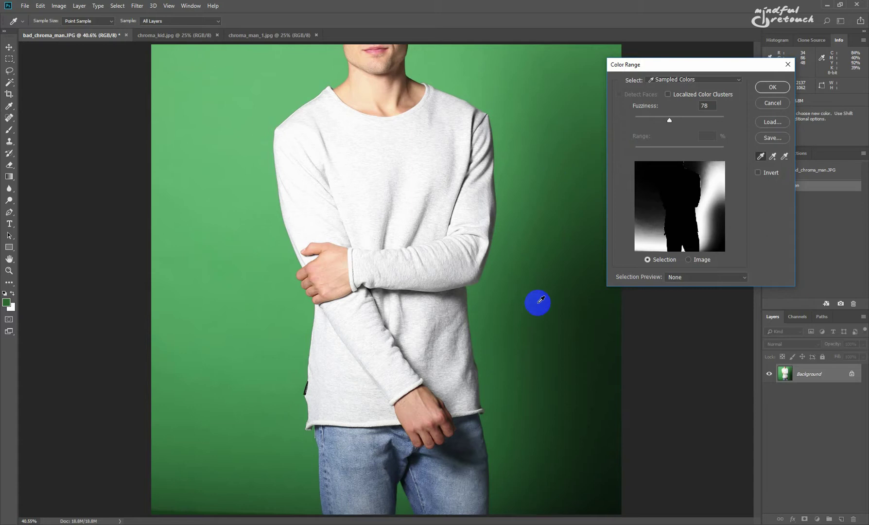
left_click(251, 99)
left_click(231, 407)
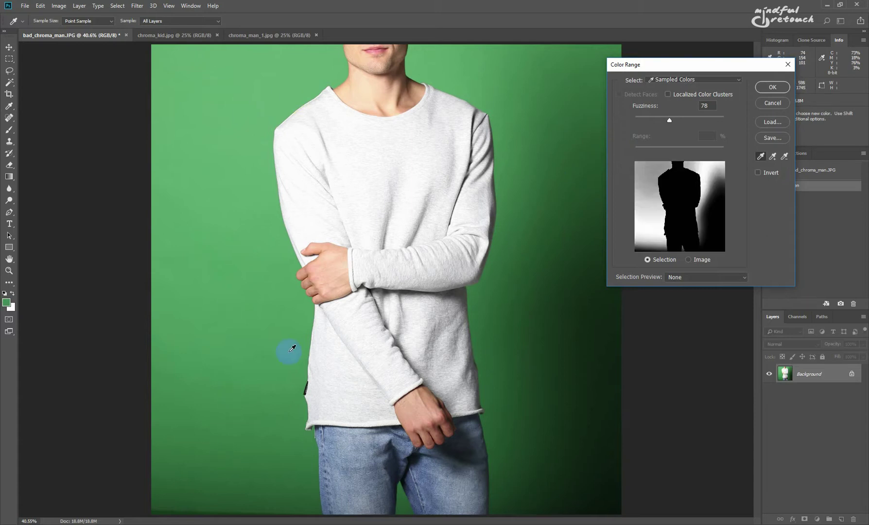
left_click(585, 473)
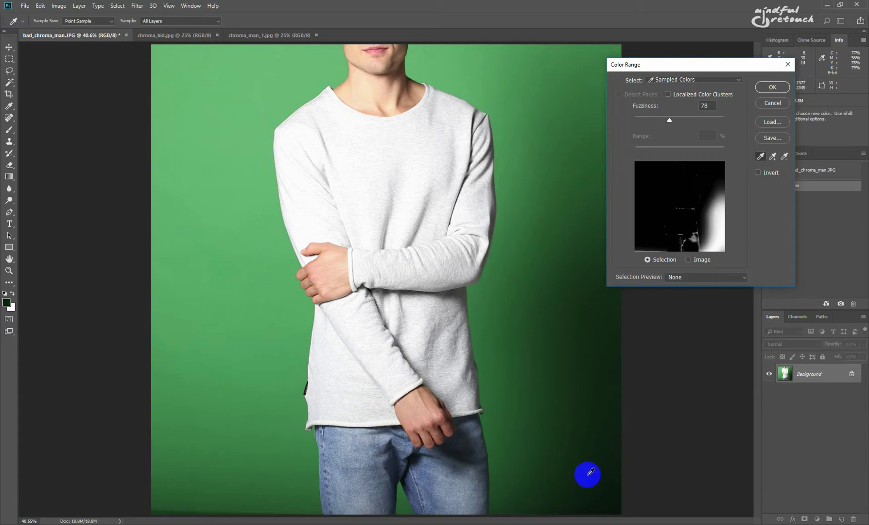
left_click_drag(599, 478, 582, 504)
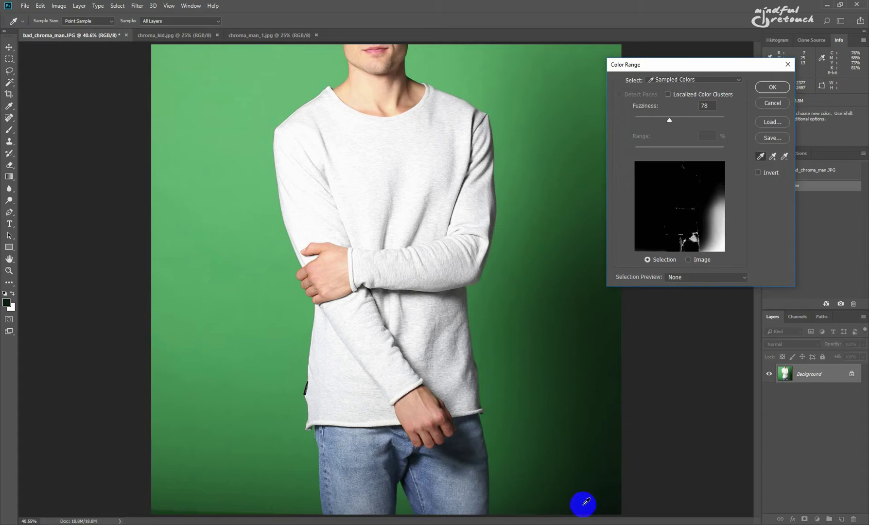
Close Color Range and Magic Wand-select the upper right-hand green backdrop
left_click(773, 87)
key("w")
left_click(540, 105)
left_click(542, 106)
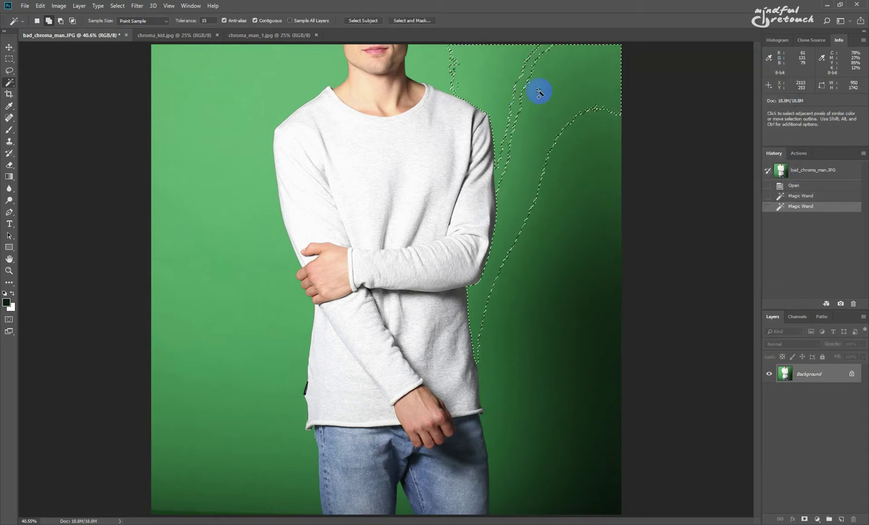
left_click(537, 89)
left_click(532, 80)
left_click(558, 129)
left_click(568, 181)
left_click(573, 228)
left_click(576, 272)
Extend the backdrop selection to the bottom edge and add the lower-left backdrop
left_click(583, 326)
left_click(589, 396)
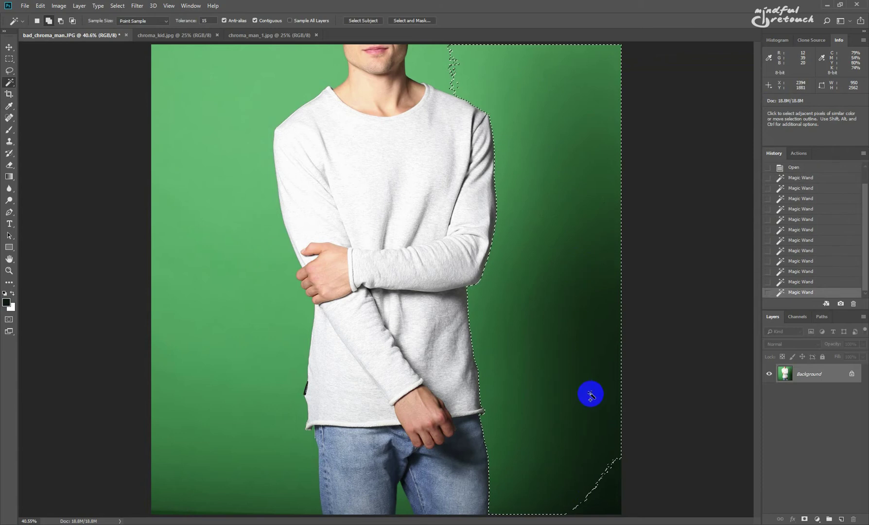
left_click(603, 457)
left_click(608, 485)
left_click(303, 424)
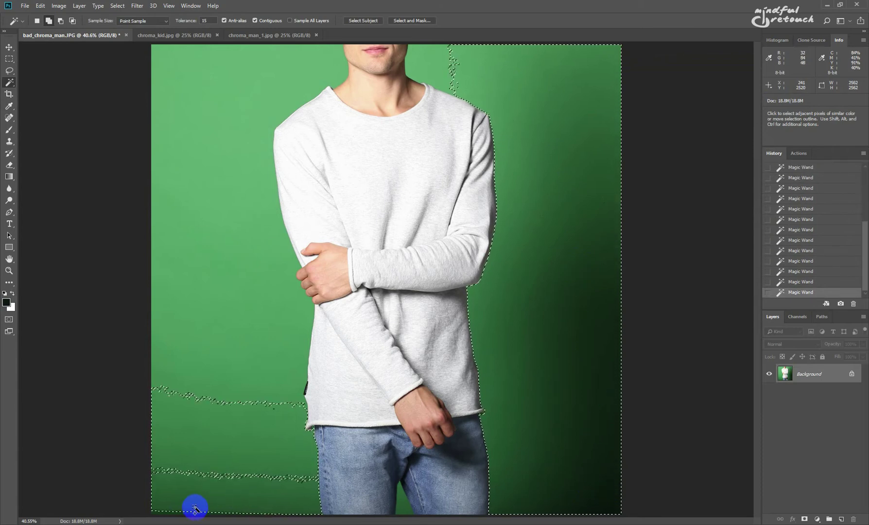
left_click(186, 480)
Paint the selected dark backdrop with a sampled medium green, then deselect
key("b")
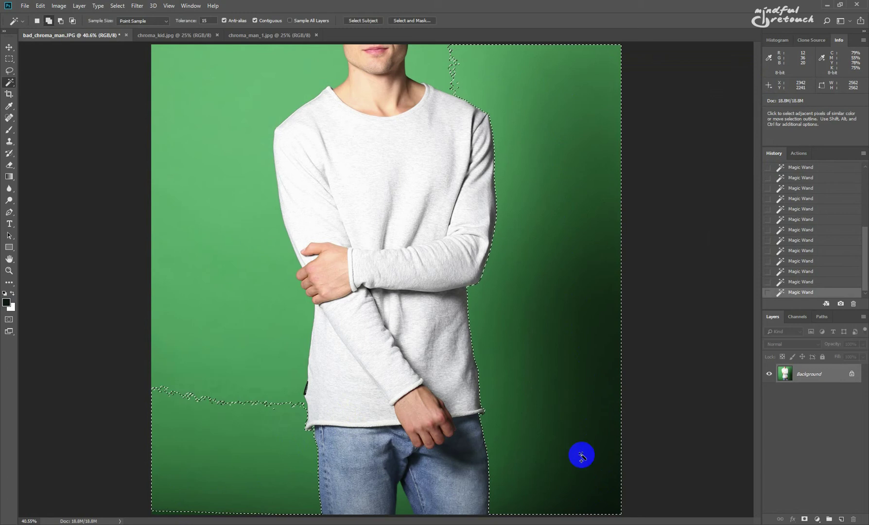
left_click(546, 72, "alt")
mouse_move(547, 72)
left_mouse_down()
mouse_move(566, 297)
mouse_move(593, 356)
mouse_move(557, 303)
mouse_move(553, 497)
mouse_move(557, 425)
mouse_move(588, 517)
mouse_move(573, 486)
left_mouse_up()
mouse_move(238, 501)
left_mouse_down()
mouse_move(254, 488)
mouse_move(187, 486)
mouse_move(195, 486)
left_mouse_up()
key("ctrl+d")
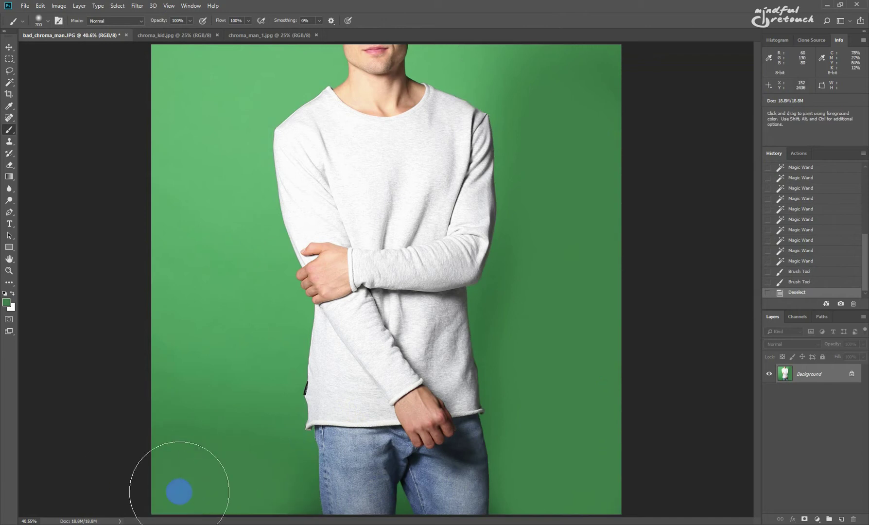
Touch up the shaded left and upper-right backdrop edges, covering the dark left patch with lighter green
left_click_drag(143, 470, 148, 377)
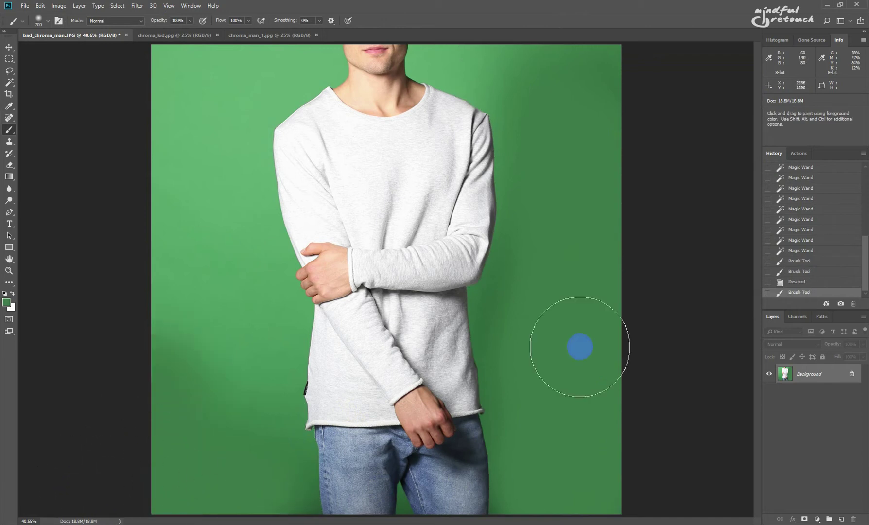
mouse_move(642, 140)
left_mouse_down()
mouse_move(571, 55)
mouse_move(625, 42)
mouse_move(666, 248)
left_mouse_up()
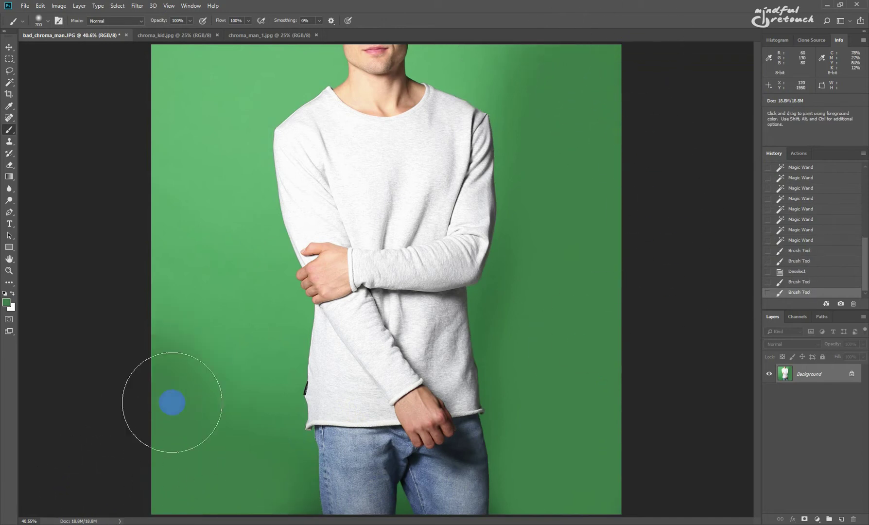
left_click(204, 266, "alt")
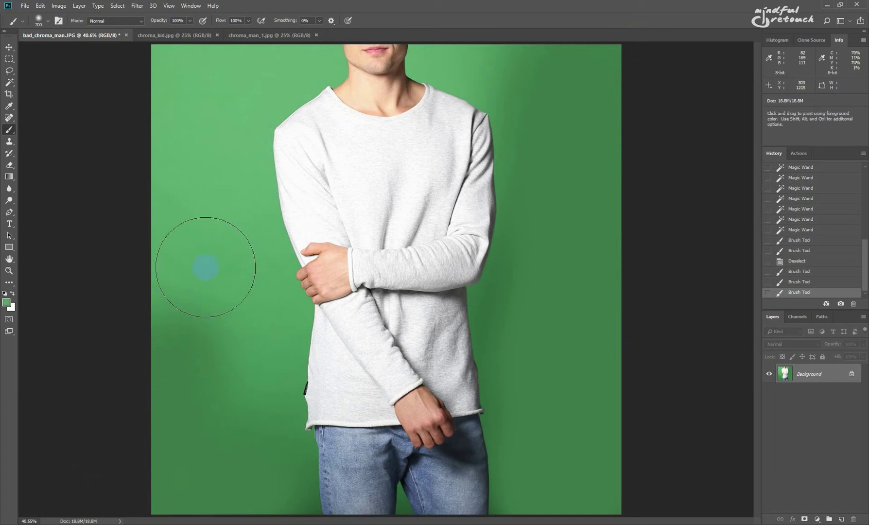
mouse_move(203, 267)
left_mouse_down()
mouse_move(189, 301)
mouse_move(186, 453)
mouse_move(206, 425)
mouse_move(204, 514)
mouse_move(106, 519)
left_mouse_up()
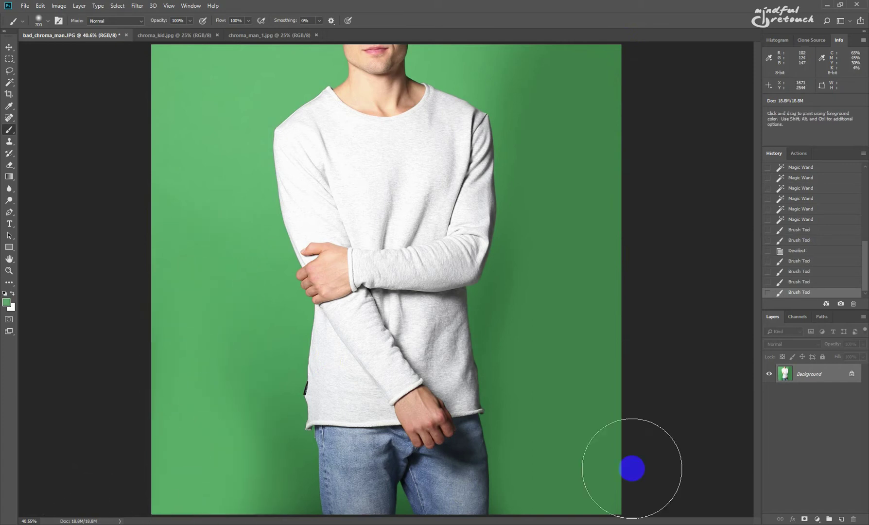
Play the Chromakey_isolation action and accept its Levels adjustment
left_click(808, 154)
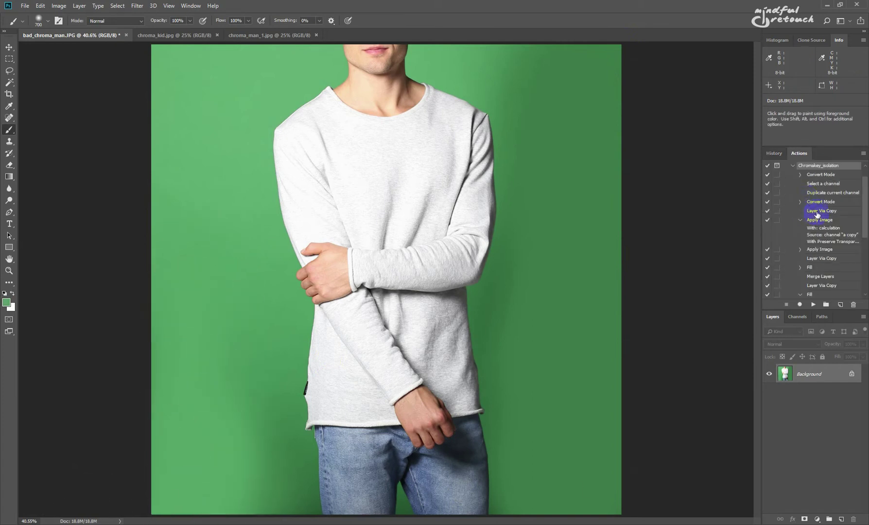
left_click(814, 304)
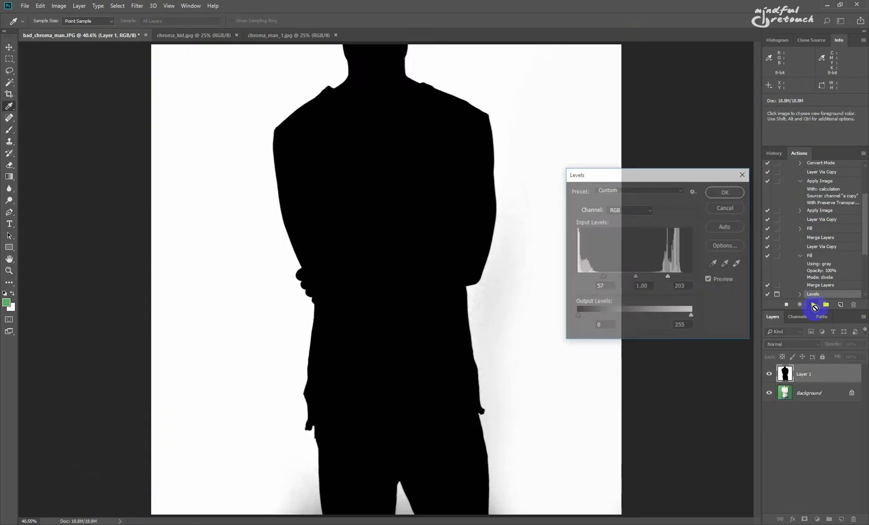
left_click(726, 191)
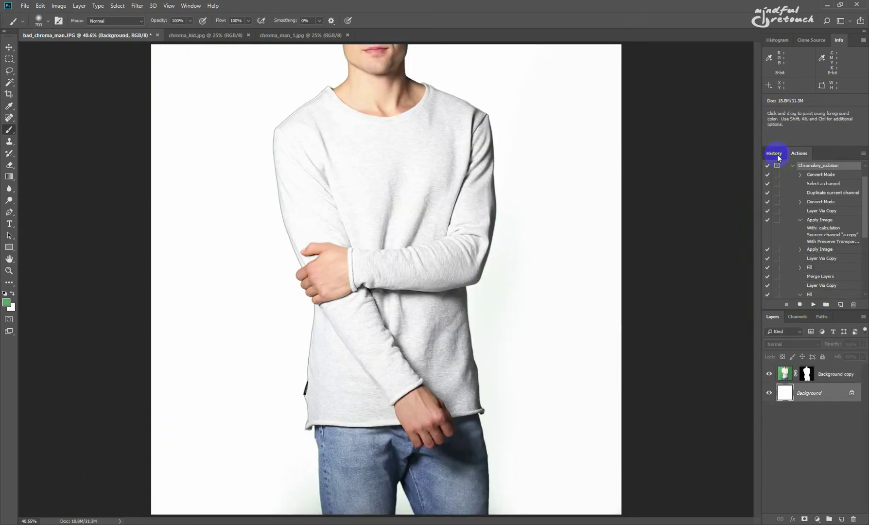
Revert the document to the Lab Color history state
left_click(774, 153)
scroll(807, 174, "up", 5)
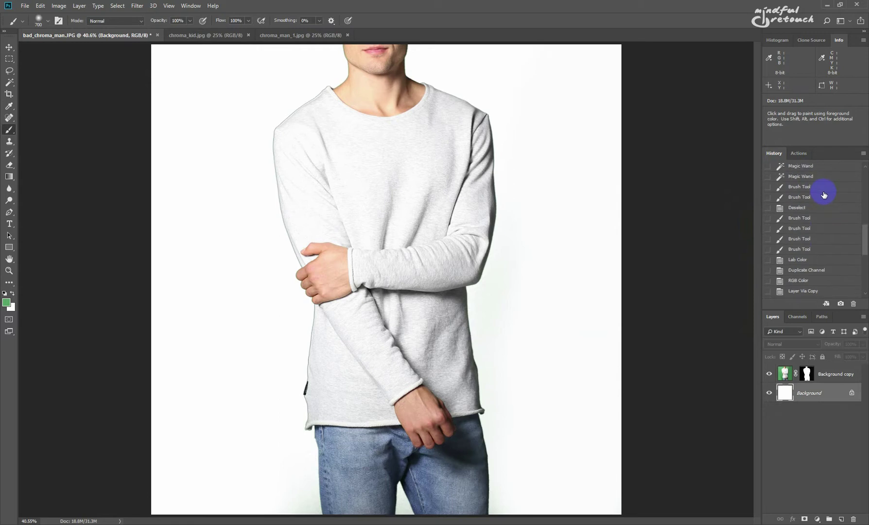
left_click(807, 175)
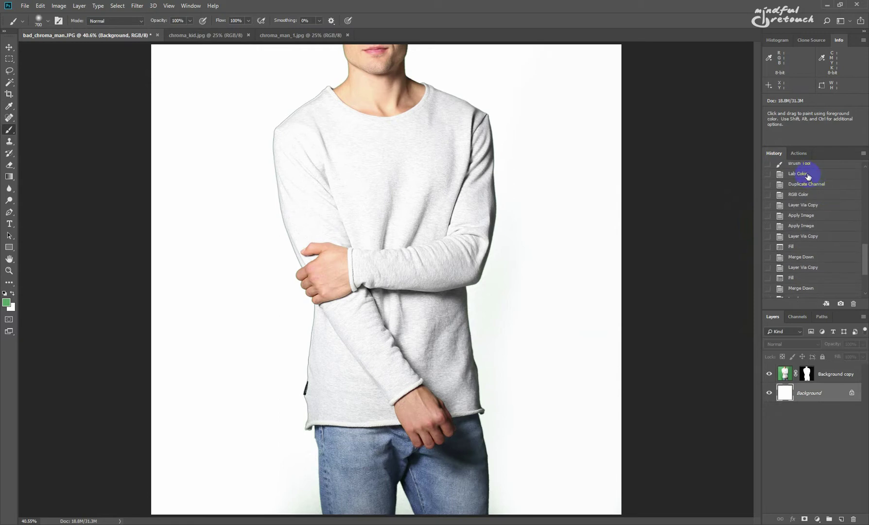
Duplicate the a channel as 'a copy' and convert the image to RGB Color
left_click(793, 317)
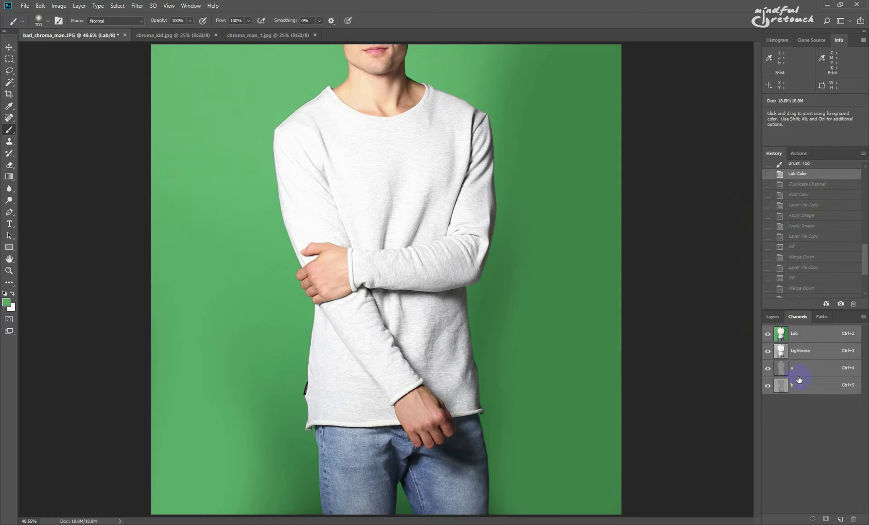
left_click(809, 185)
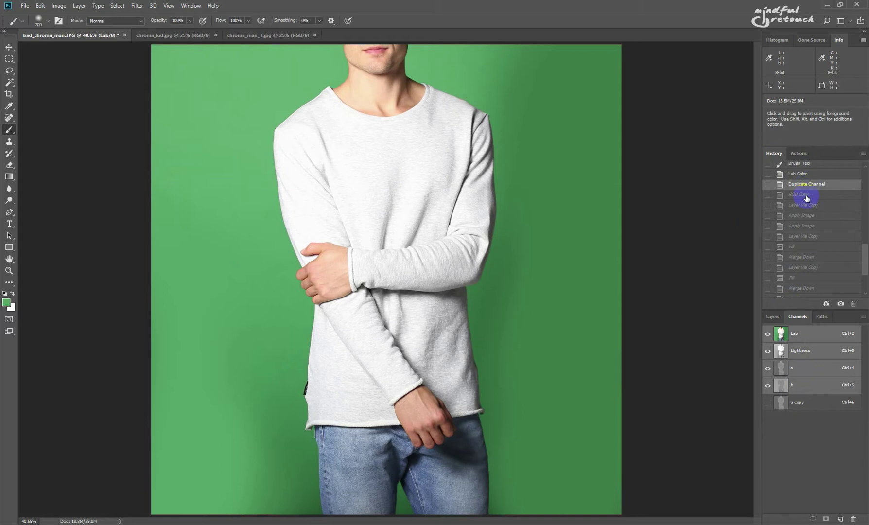
left_click(807, 197)
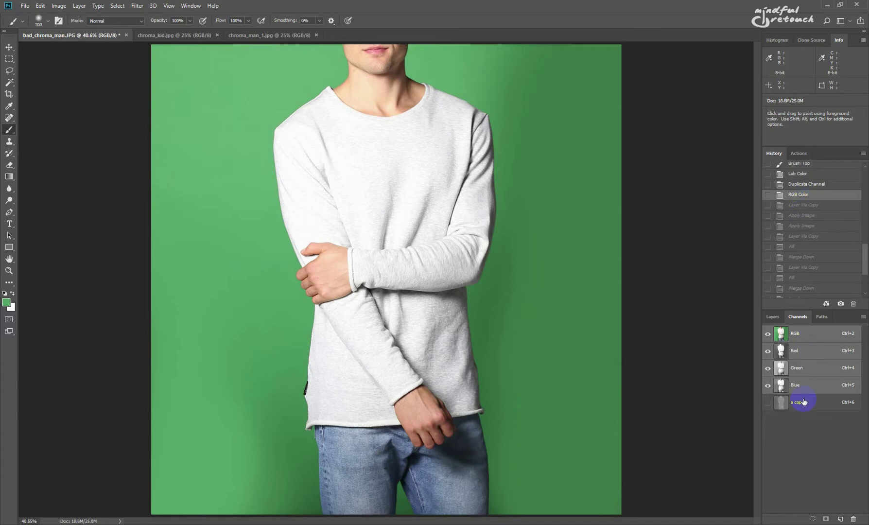
Duplicate the photo to Layer 1 and apply the 'a copy' channel to it twice
left_click(772, 317)
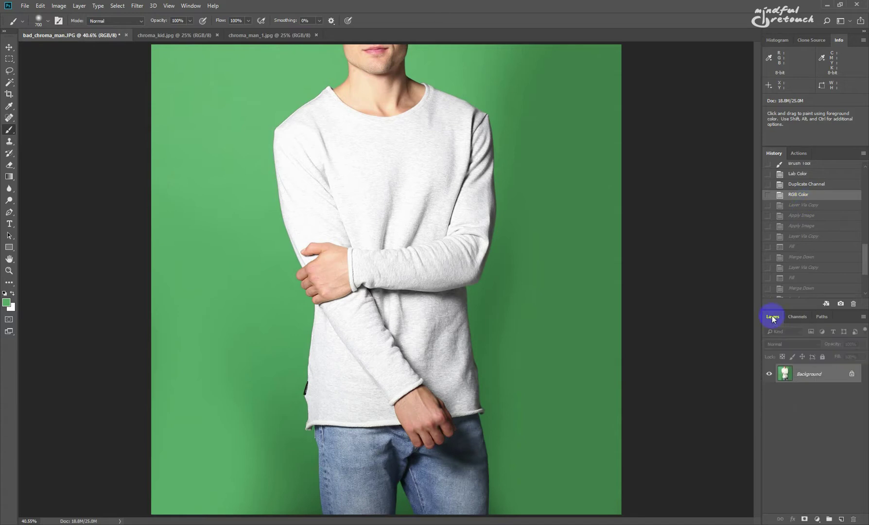
left_click(798, 206)
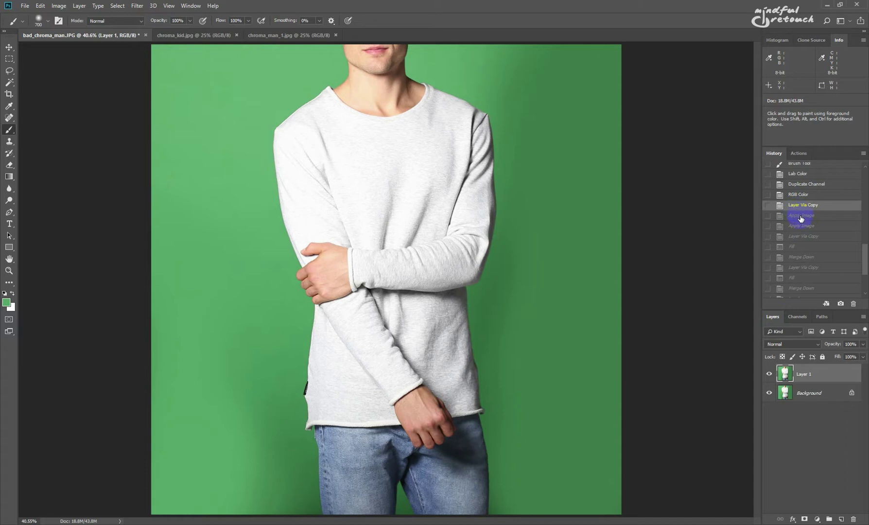
left_click(801, 217)
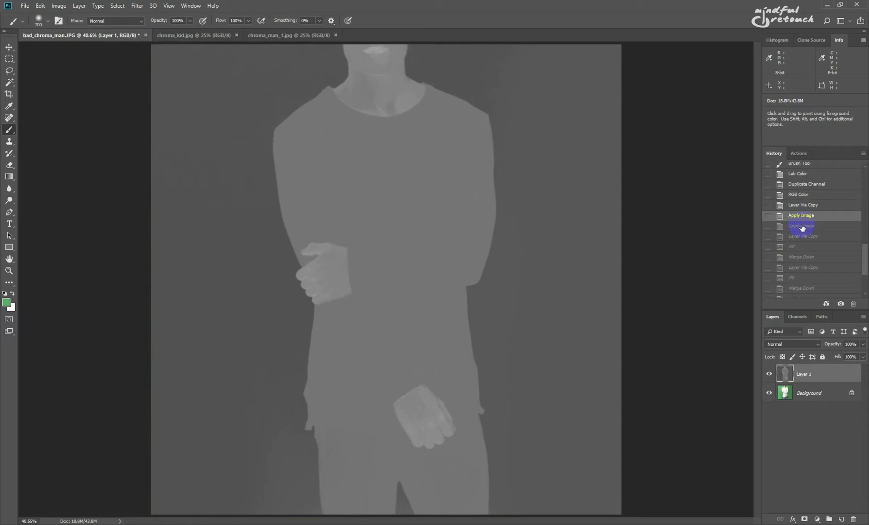
left_click(802, 227)
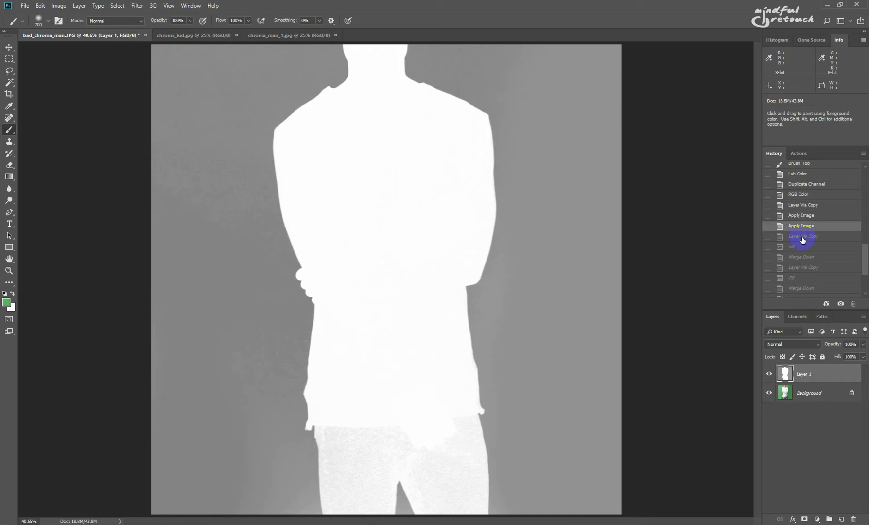
Duplicate Layer 1, fill the copy and merge it down to darken the silhouette
left_click(802, 240)
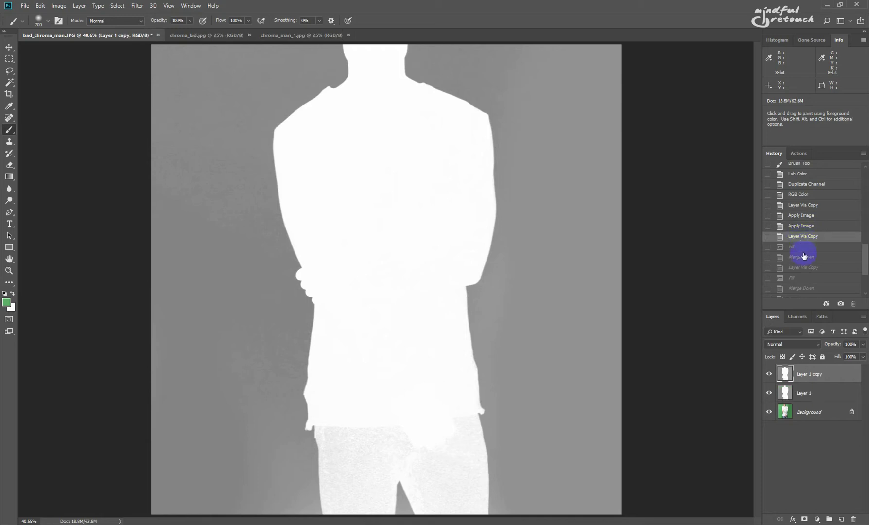
left_click(803, 251)
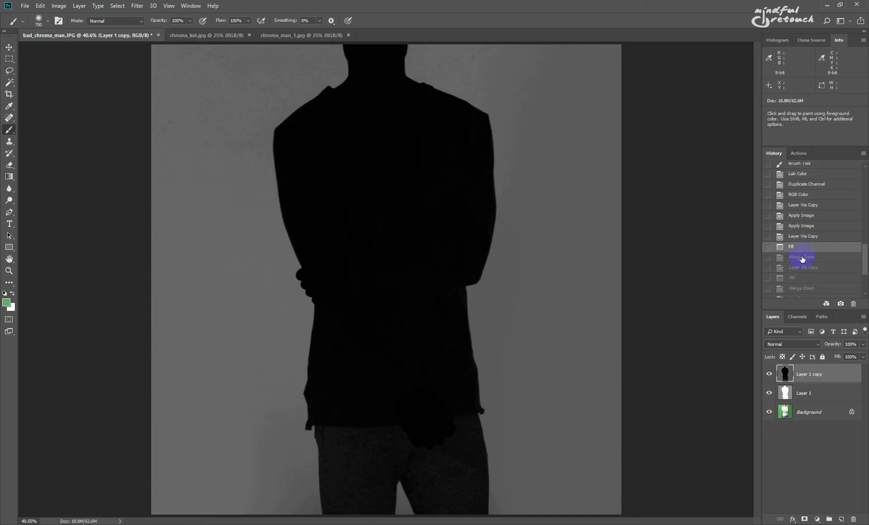
left_click(802, 258)
Repeat the duplicate, fill and merge-down, then apply Levels for pure black and white
left_click(803, 268)
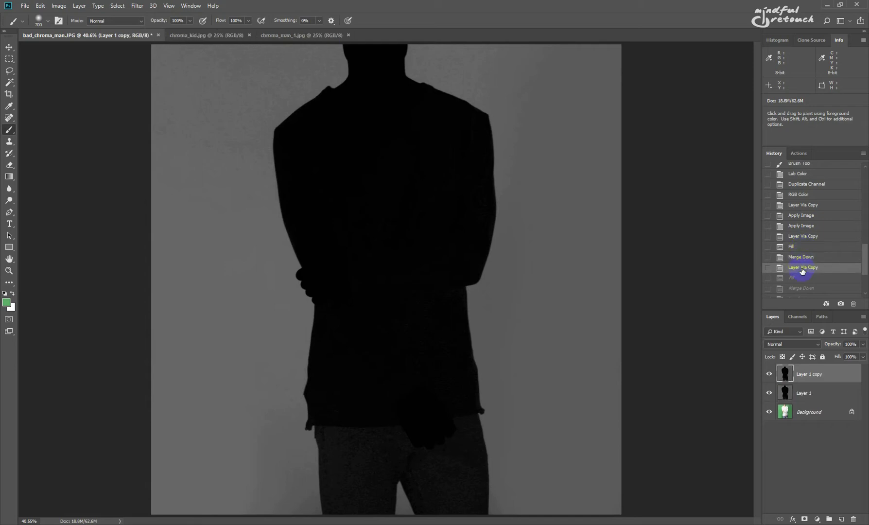
left_click(803, 278)
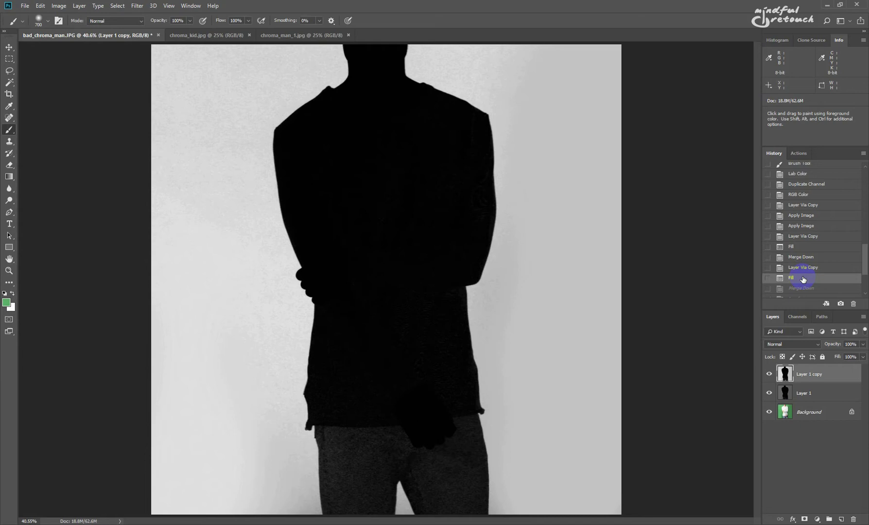
scroll(803, 280, "down", 2)
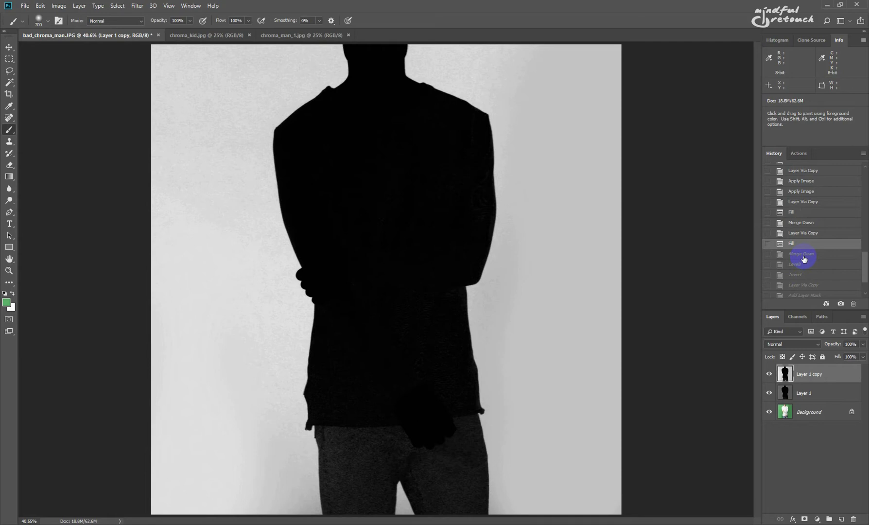
left_click(804, 259)
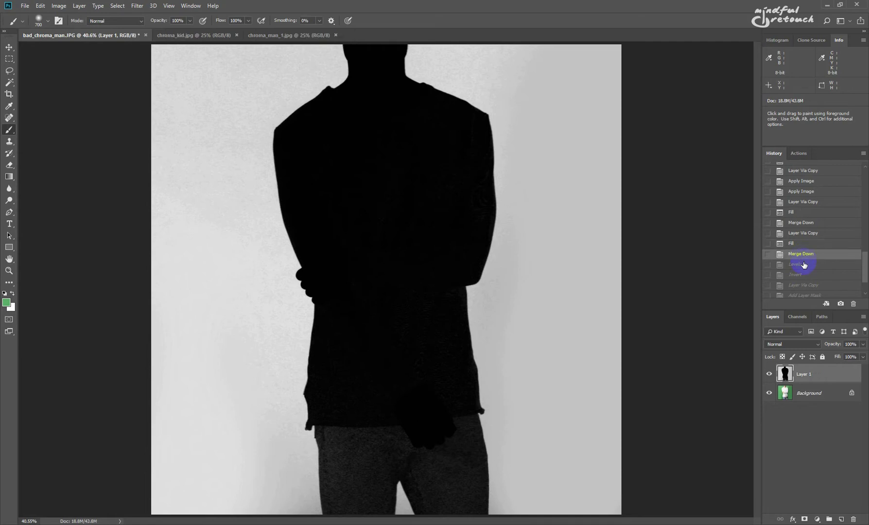
left_click(804, 265)
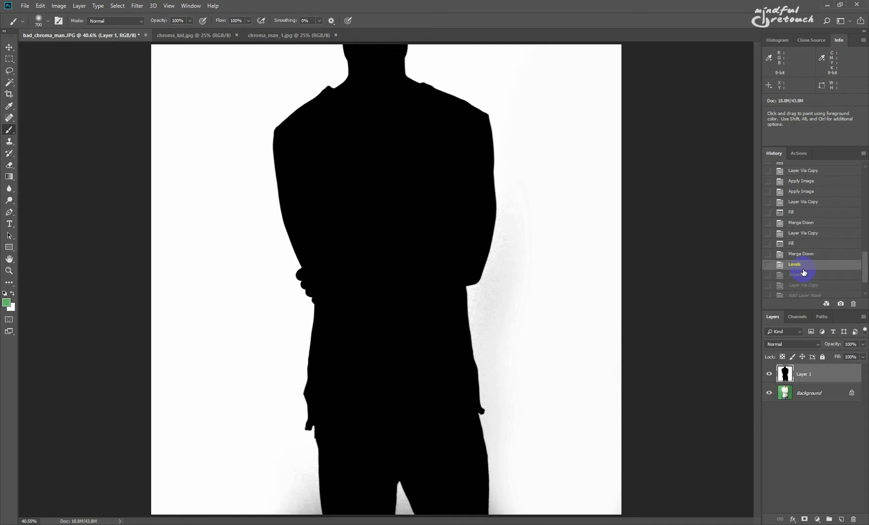
scroll(804, 272, "down", 1)
scroll(804, 272, "down", 1)
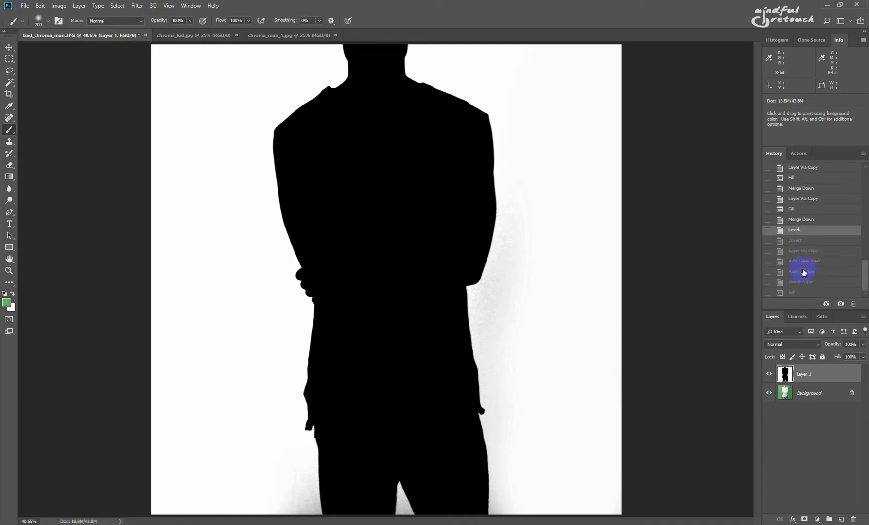
Invert Layer 1, apply it into a Background copy's layer mask, and delete Layer 1
left_click(804, 243)
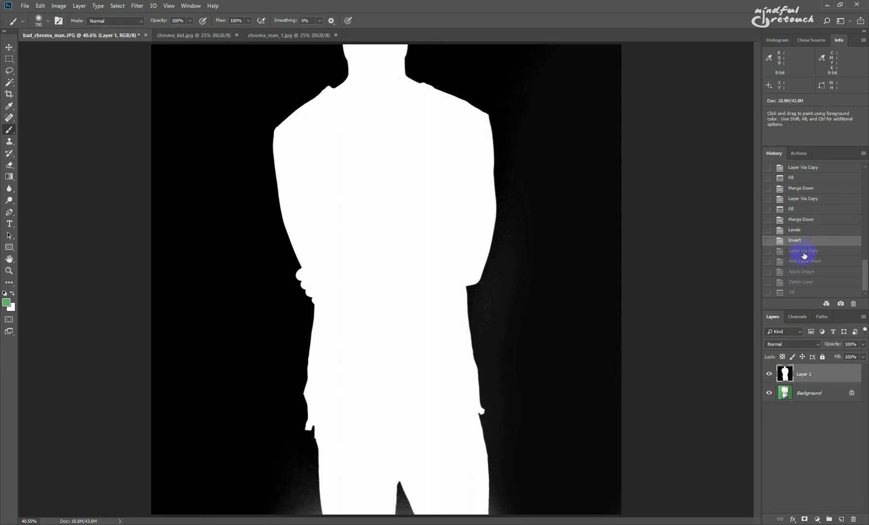
left_click(804, 255)
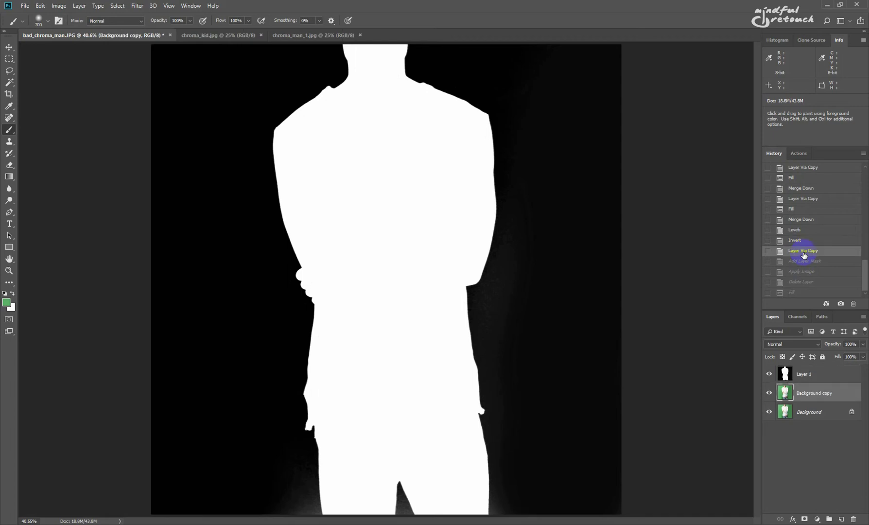
left_click(804, 261)
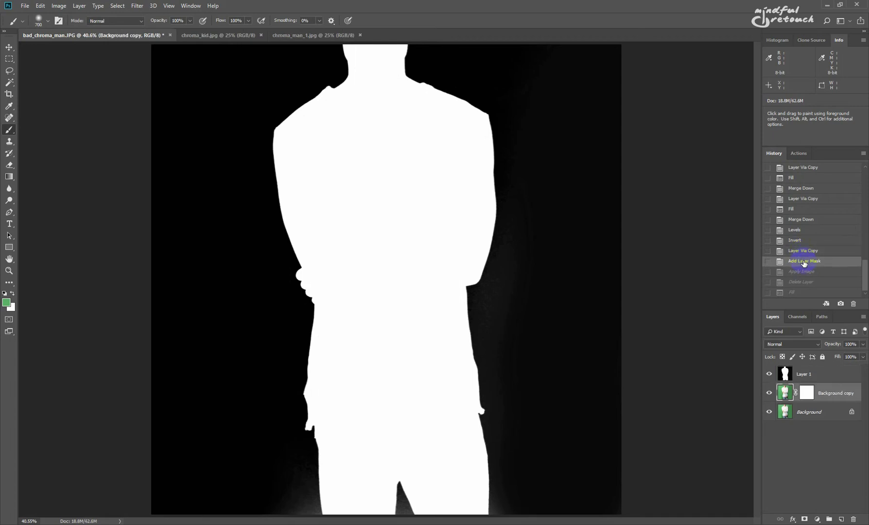
left_click(804, 272)
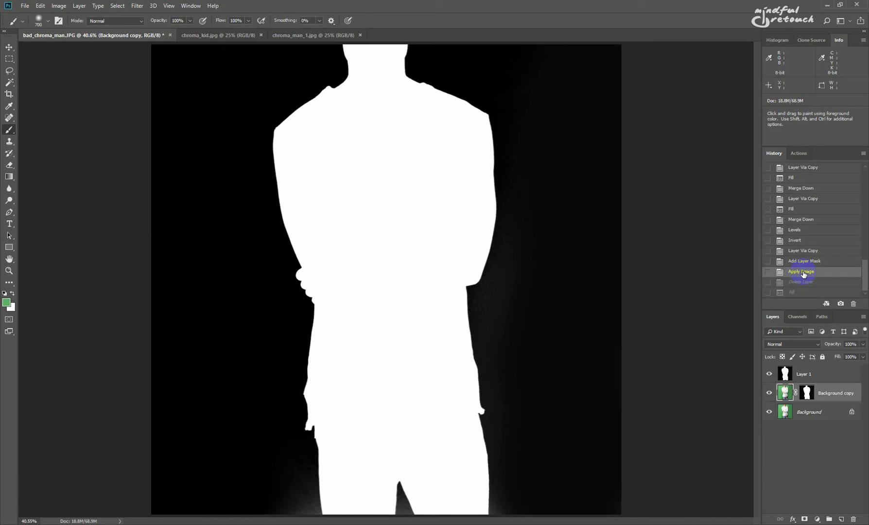
left_click(802, 283)
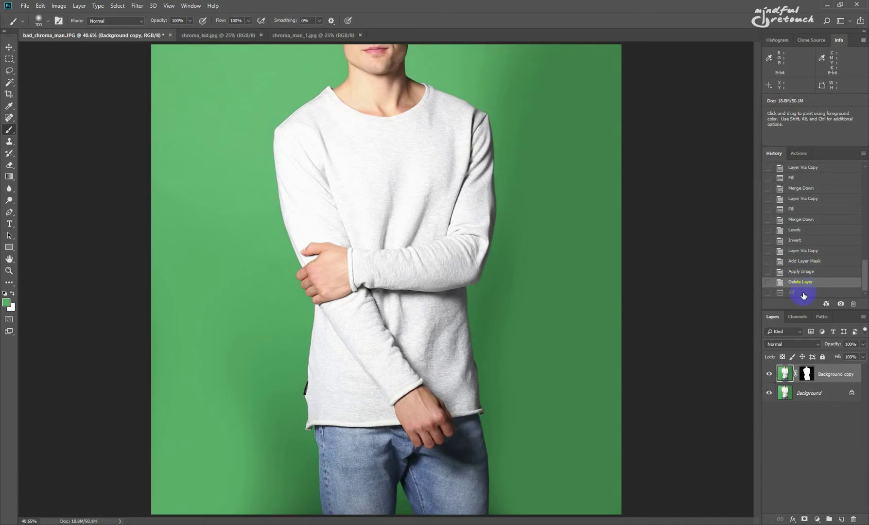
Fill the Background layer with white and view the sweater hem and jeans at 100%
left_click(803, 293)
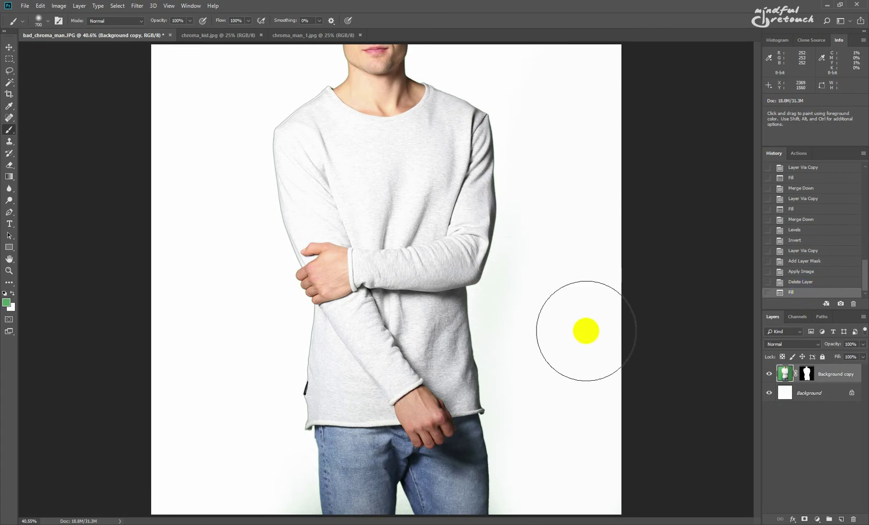
key("ctrl+1")
mouse_move(417, 472)
left_mouse_down()
mouse_move(412, 314)
mouse_move(421, 194)
left_mouse_up()
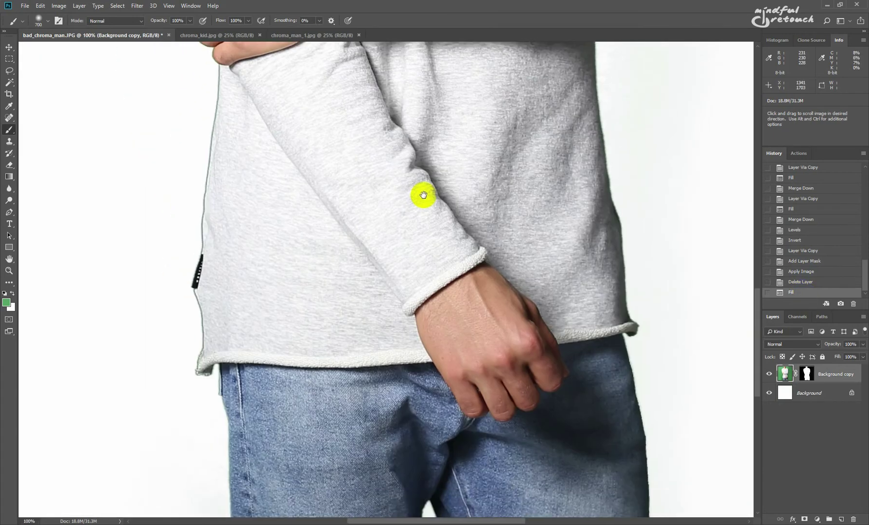
Pan over the chest, crossed arm and neckline to check for green spill
key("h")
left_click_drag(353, 351, 350, 328)
left_click_drag(370, 221, 371, 383)
left_click_drag(378, 252, 384, 286)
left_click_drag(386, 383, 386, 287)
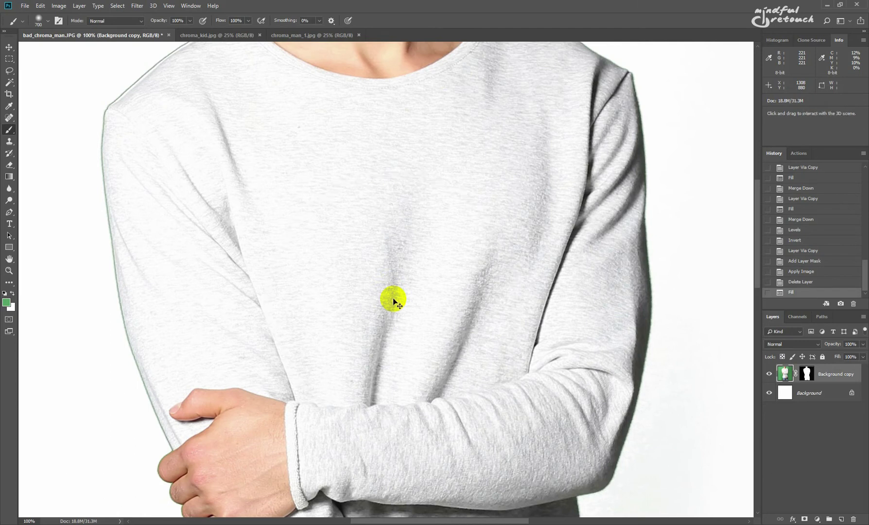
Set Greens saturation to -100 in Hue/Saturation and apply it
key("ctrl+u")
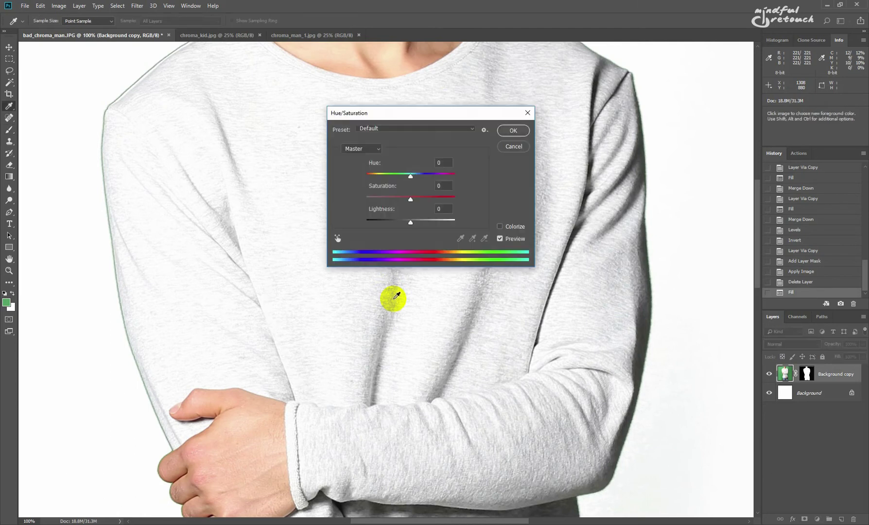
left_click(369, 148)
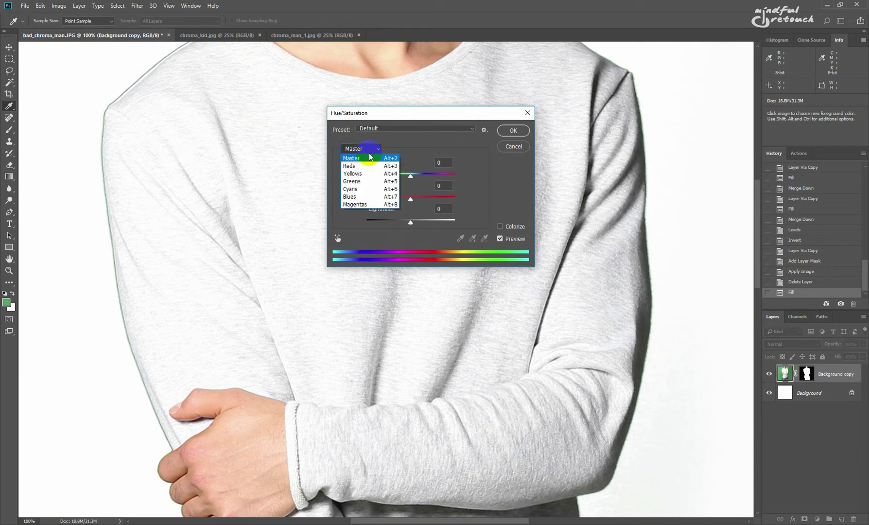
left_click(366, 182)
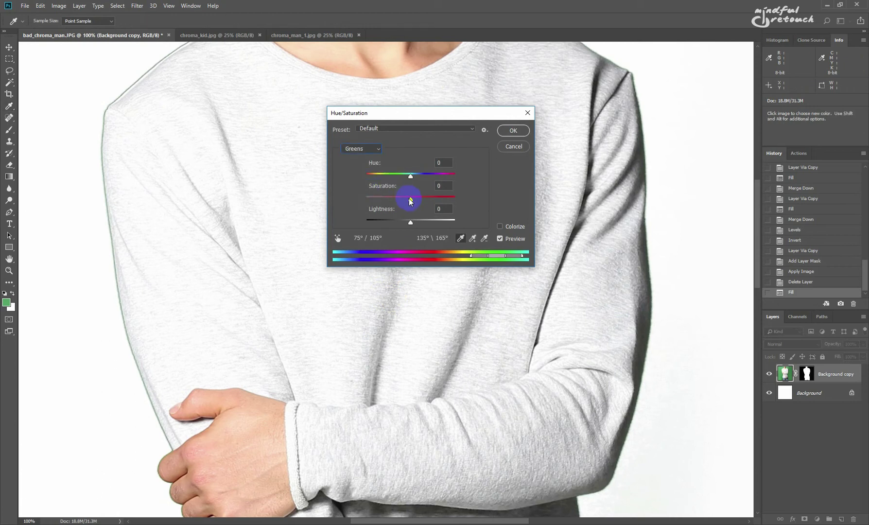
left_click_drag(408, 197, 346, 202)
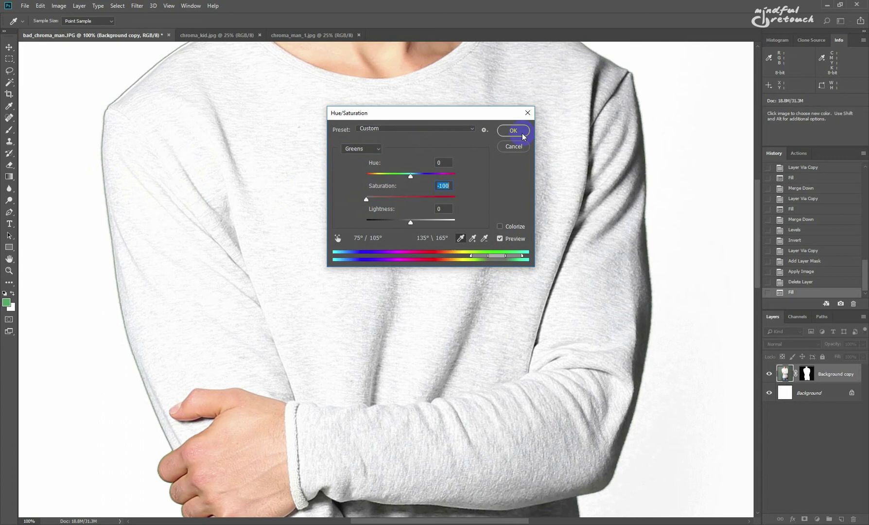
left_click(513, 132)
key("b")
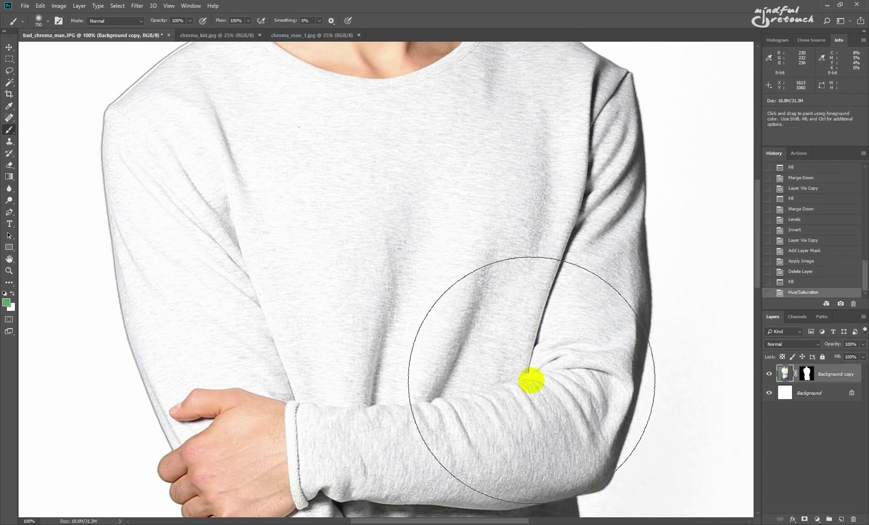
Fit the whole man photo on screen to review his clean mask on white
key("ctrl+0")
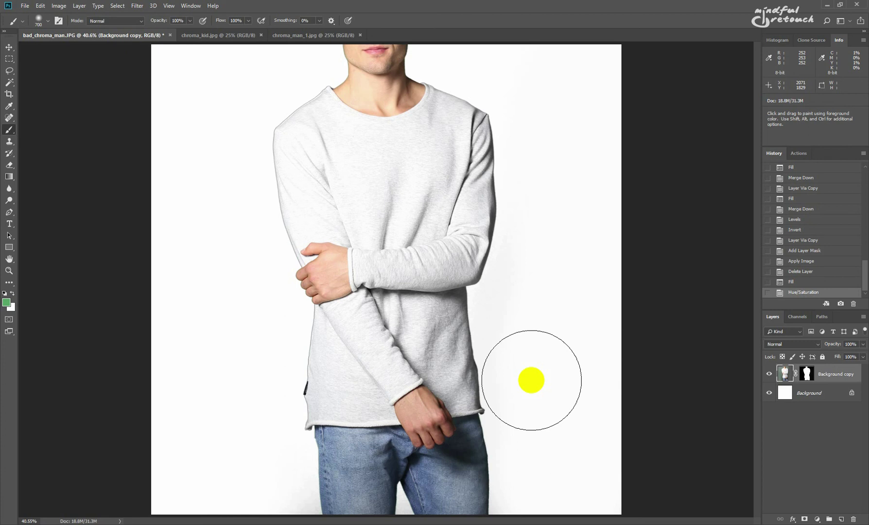
Inspect the ROUTE 66 T-shirt and arm edges in chroma_man_1.jpg at 100% zoom
key("i")
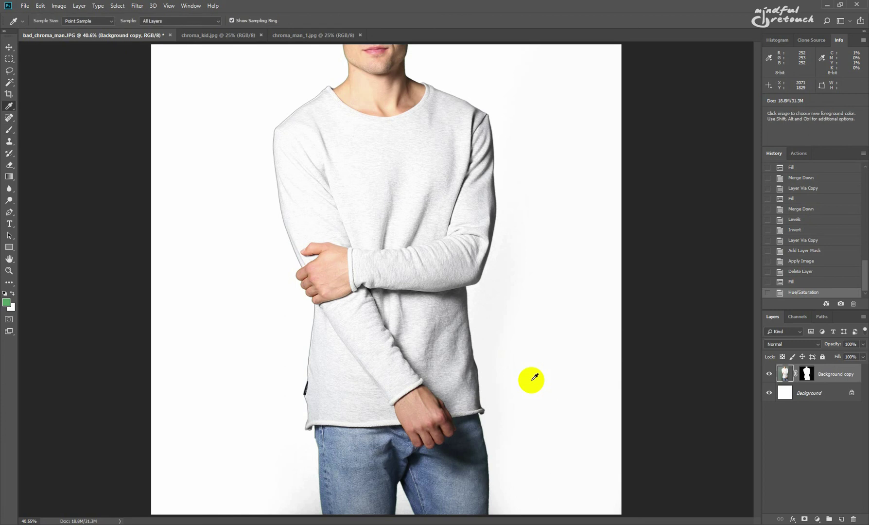
left_click(313, 34)
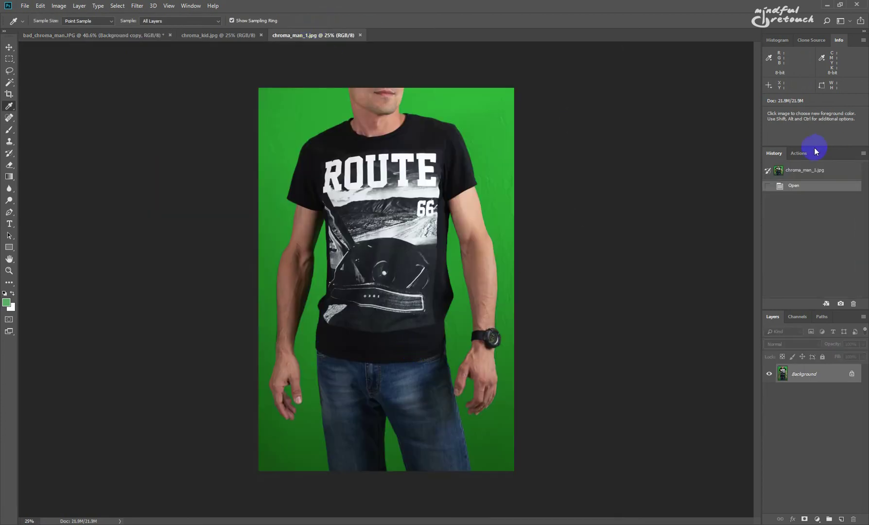
key("ctrl+1")
left_click_drag(316, 231, 378, 334)
left_click_drag(210, 458, 242, 211)
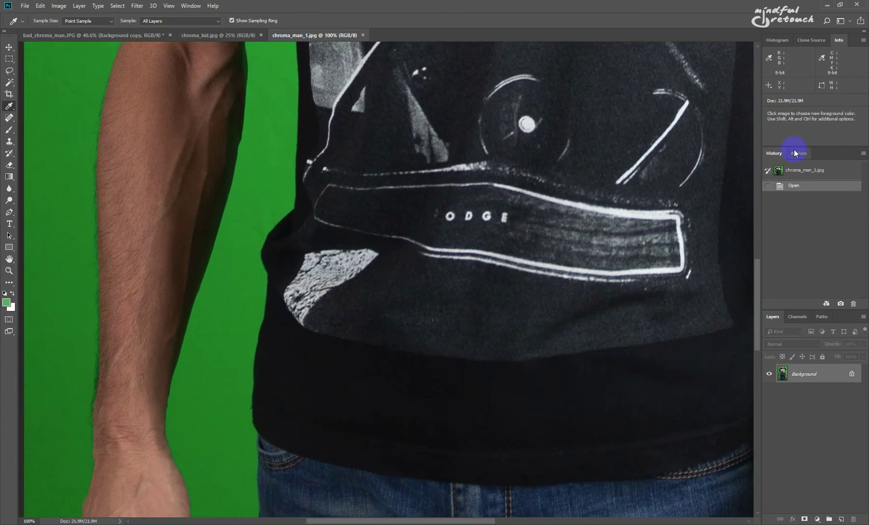
key("ctrl+0")
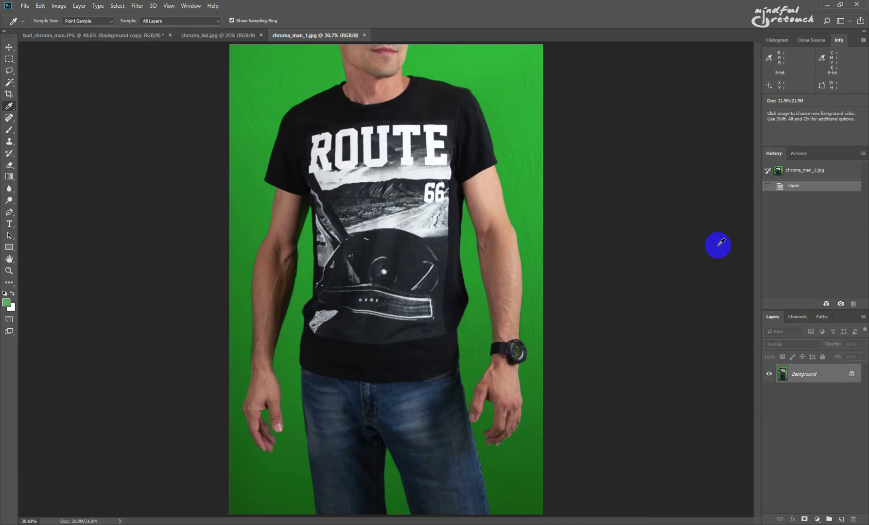
Run the Chromakey_isolation action on chroma_man_1.jpg and accept its Levels step
left_click(799, 153)
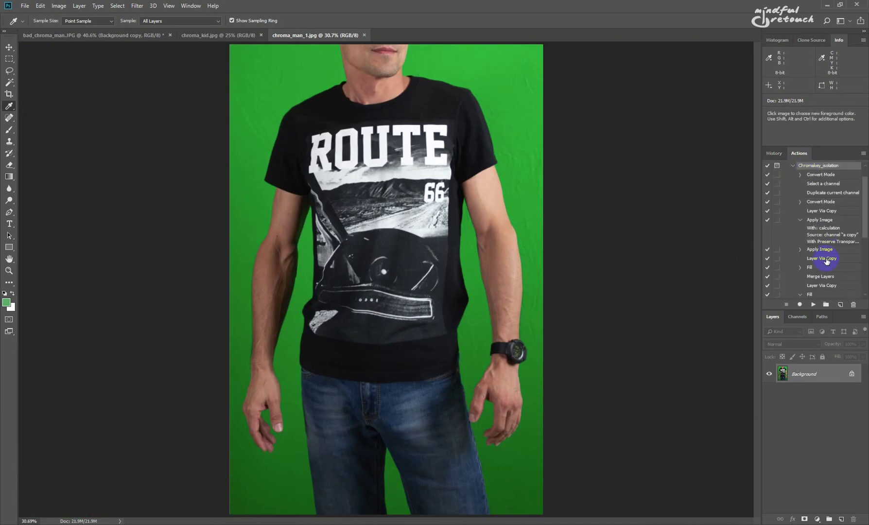
left_click(813, 304)
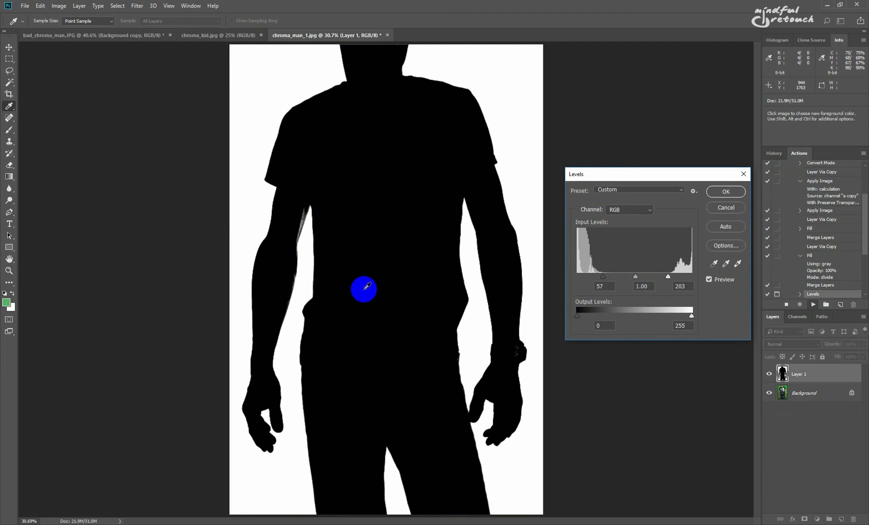
left_click(726, 191)
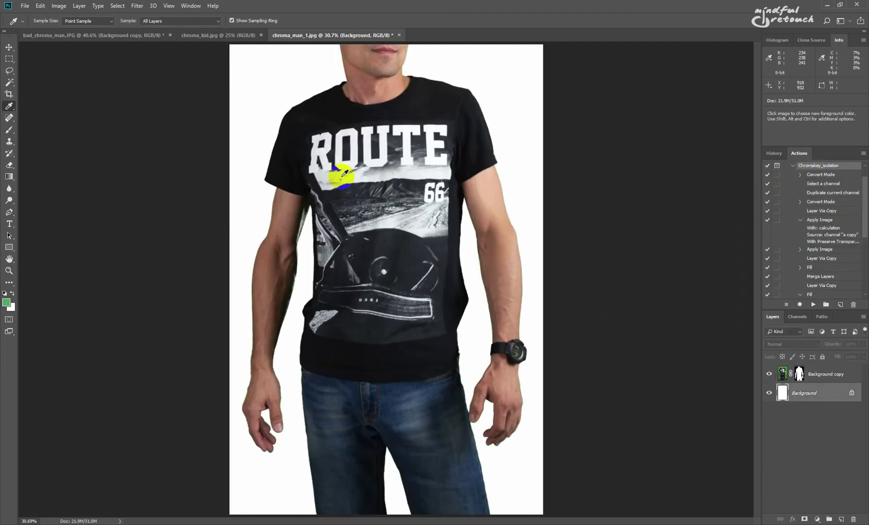
left_click(204, 37)
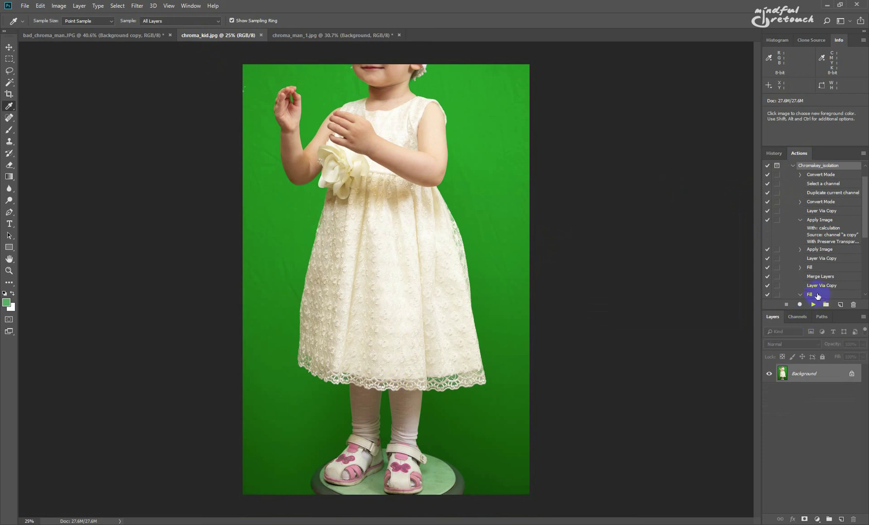
Sample the green backdrop and run Chromakey_isolation on chroma_kid.jpg, accepting its Levels
key("ctrl+1")
scroll(399, 375, "down", 8)
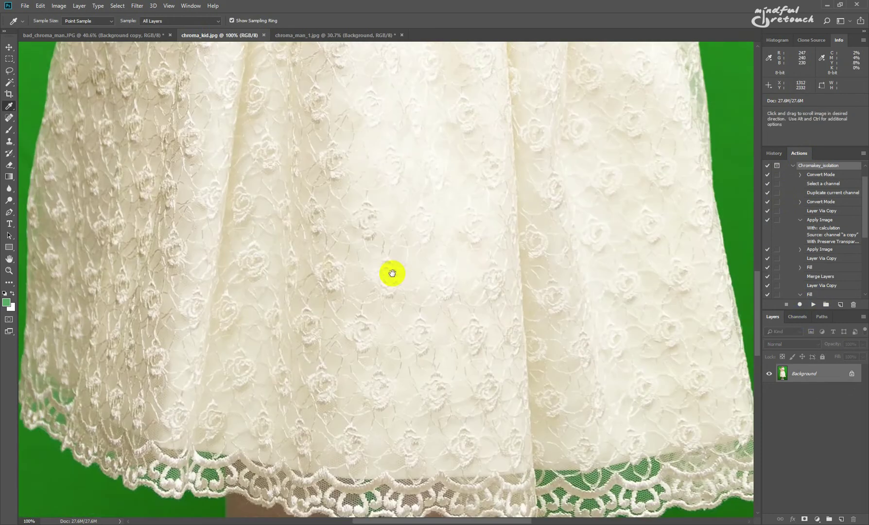
left_click(663, 330)
left_click(813, 304)
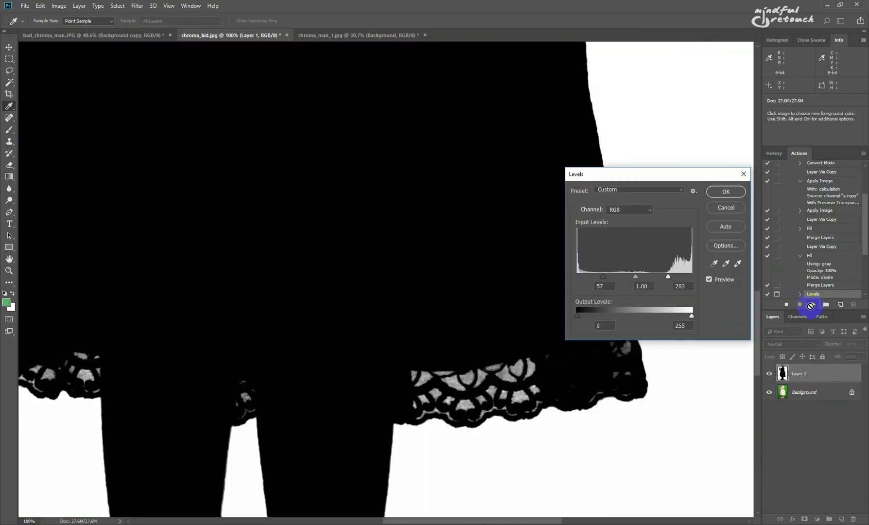
key("Return")
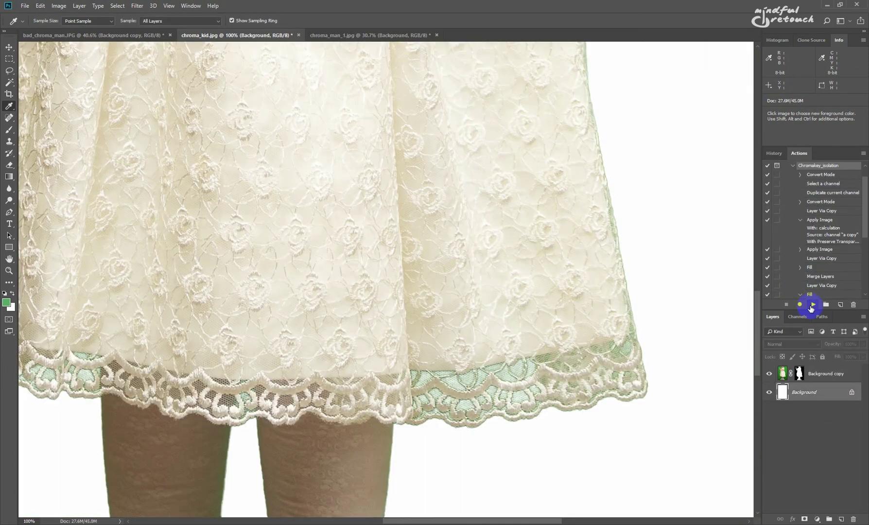
Reset default colours and fill the Background layer with black behind the girl
key("d")
key("alt+BackSpace")
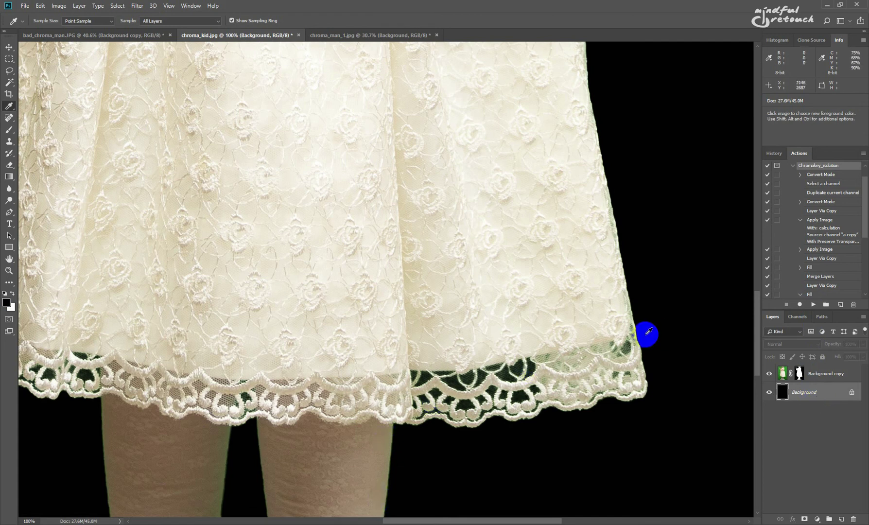
scroll(559, 253, "down", 5)
scroll(559, 250, "down", 2)
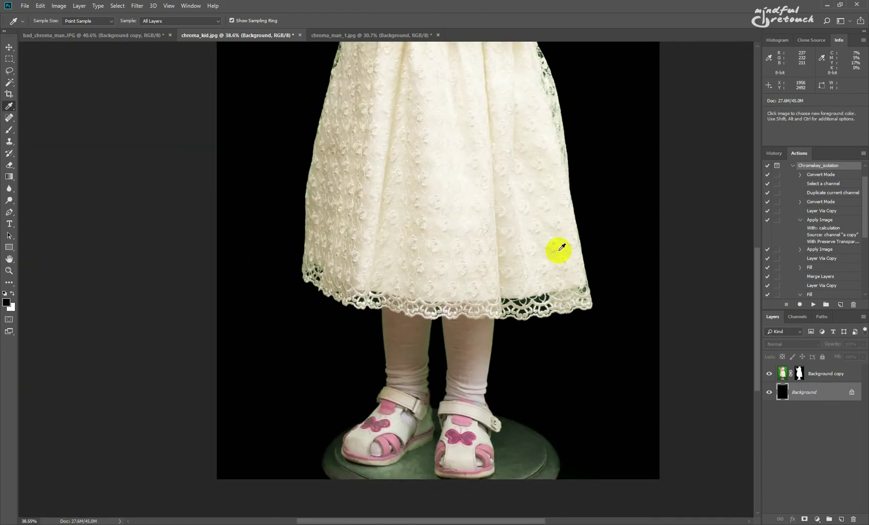